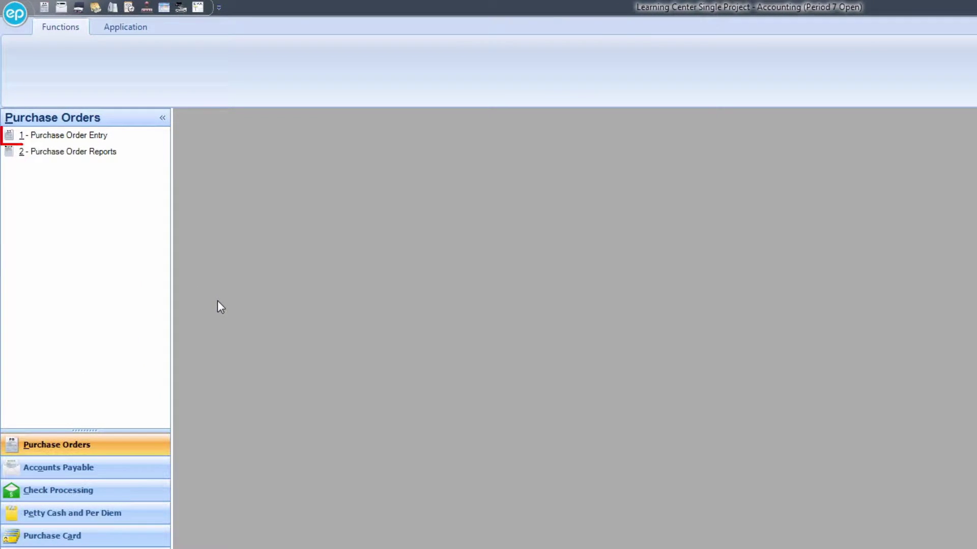
Step: Browse the Accounts Payable and Petty Cash / Per Diem function groups, then return to Purchase Orders
{"action": "left_click", "coordinate": [157, 468]}
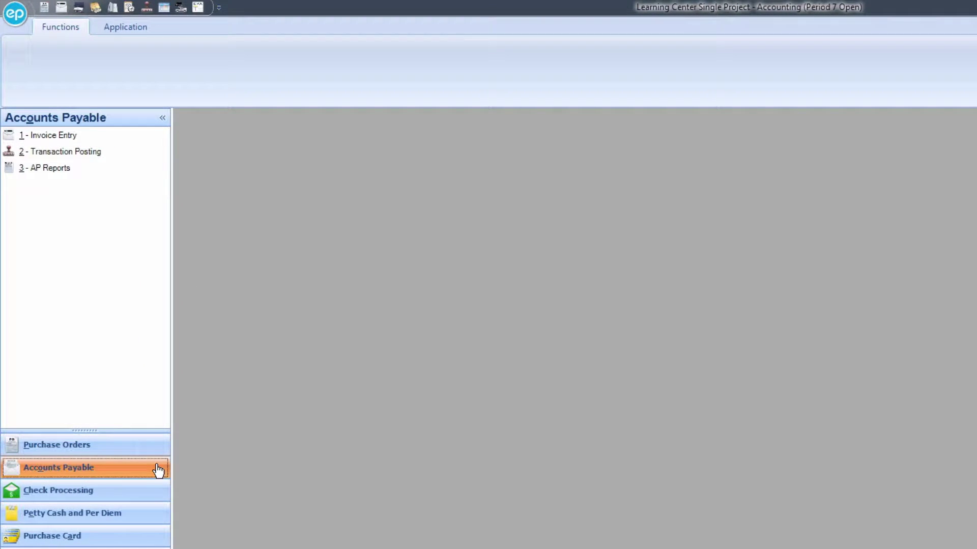
{"action": "left_click", "coordinate": [141, 517]}
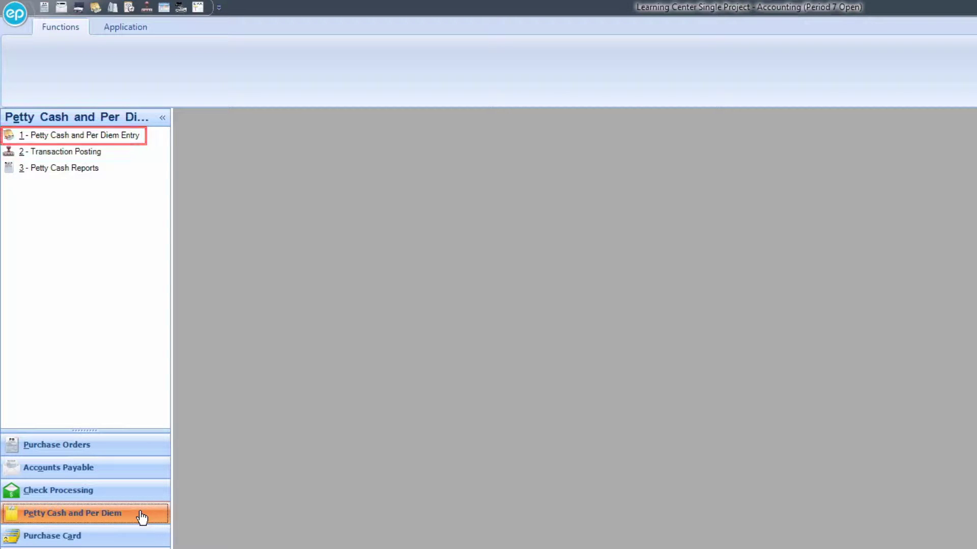
{"action": "left_click", "coordinate": [135, 447]}
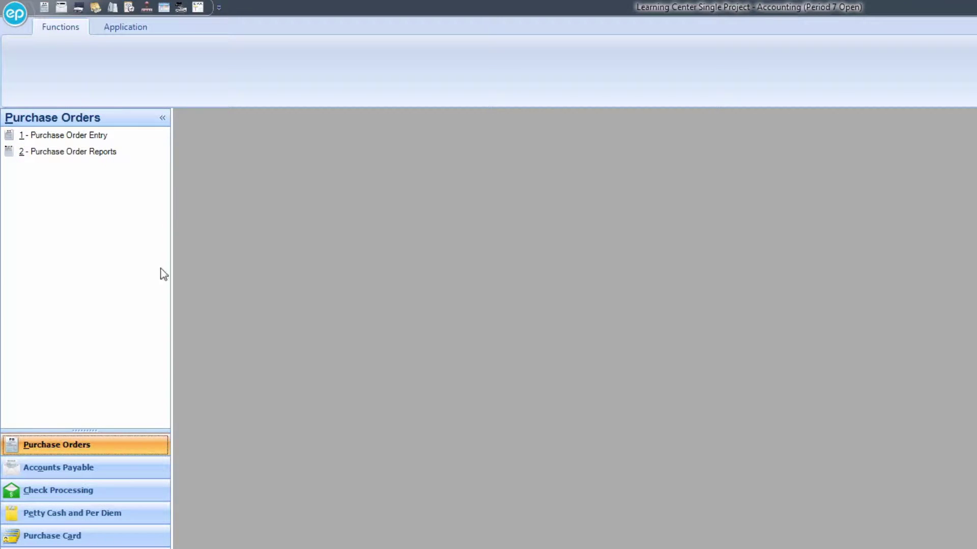
Step: Launch Purchase Order Entry and list the existing purchase orders
{"action": "left_click", "coordinate": [99, 134]}
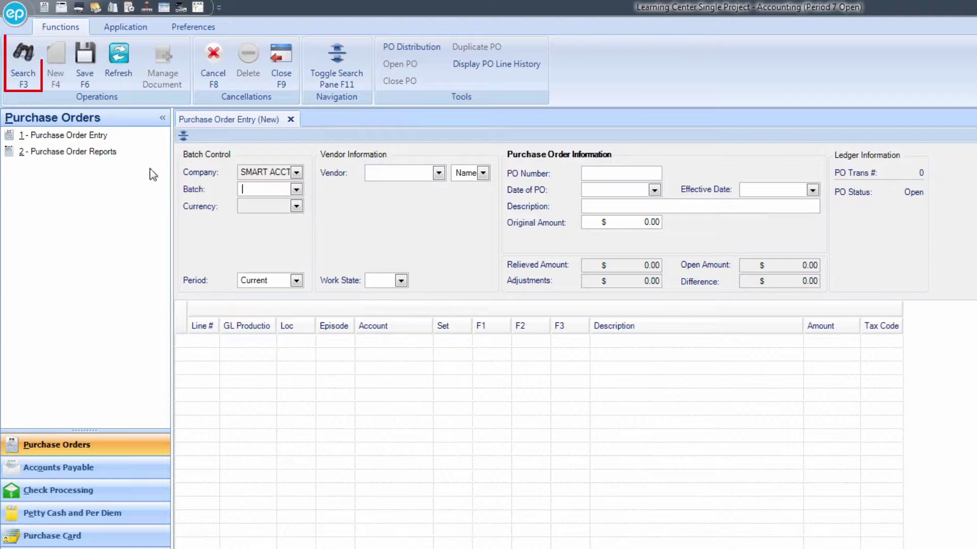
{"action": "left_click", "coordinate": [14, 67]}
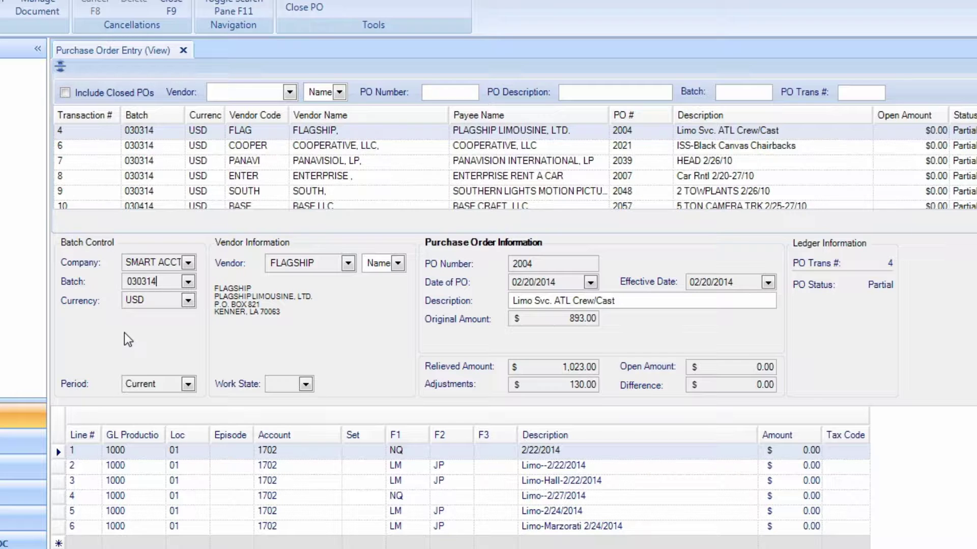
Step: Refresh the PO results and show the vendor match choices (Type, Name, Payee, Address1, DBA, FSO, Code)
{"action": "key", "text": "F3"}
{"action": "left_click", "coordinate": [339, 92]}
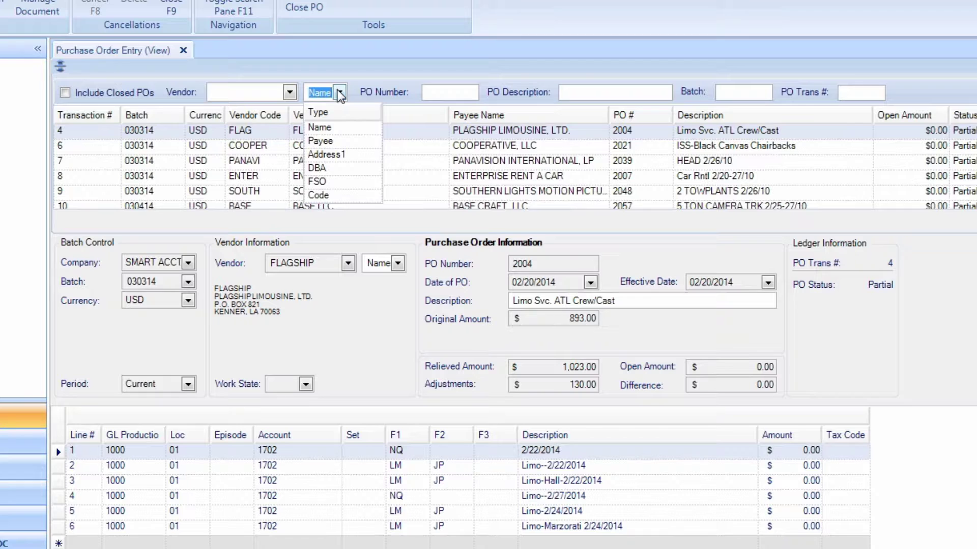
Step: Close the vendor match choices, leaving the criterion blank and the list unchanged
{"action": "left_click", "coordinate": [339, 92]}
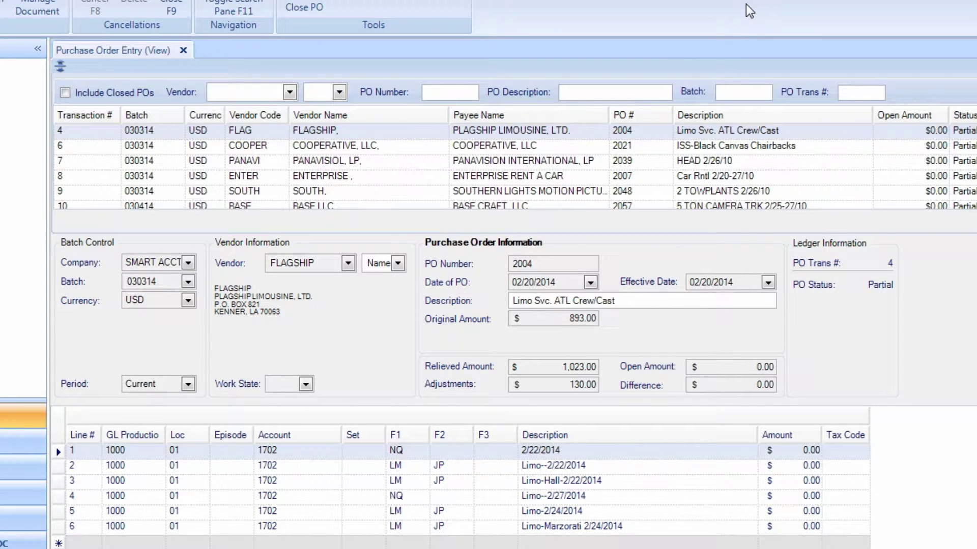
{"action": "type", "text": "camera"}
Step: Filter POs by description 'camera', then shorten the filter to 'cam' and search again
{"action": "key", "text": "F3"}
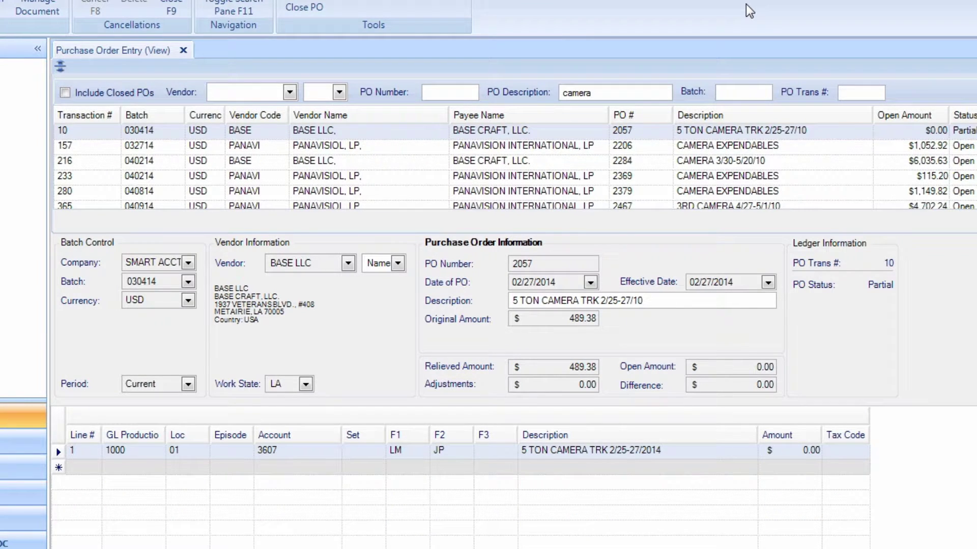
{"action": "key", "text": "BackSpace"}
{"action": "key", "text": "BackSpace"}
{"action": "key", "text": "BackSpace"}
{"action": "key", "text": "BackSpace"}
{"action": "key", "text": "BackSpace"}
{"action": "key", "text": "BackSpace"}
{"action": "type", "text": "c"}
{"action": "type", "text": "am"}
{"action": "key", "text": "F3"}
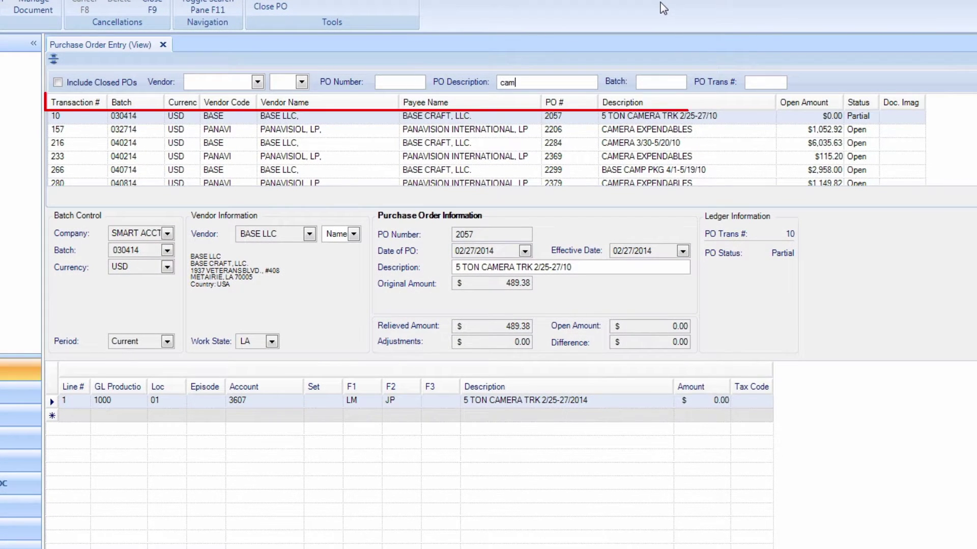
Step: Sort the cam results by Batch, then by Vendor Name descending so Panavision rows lead
{"action": "left_click", "coordinate": [142, 104]}
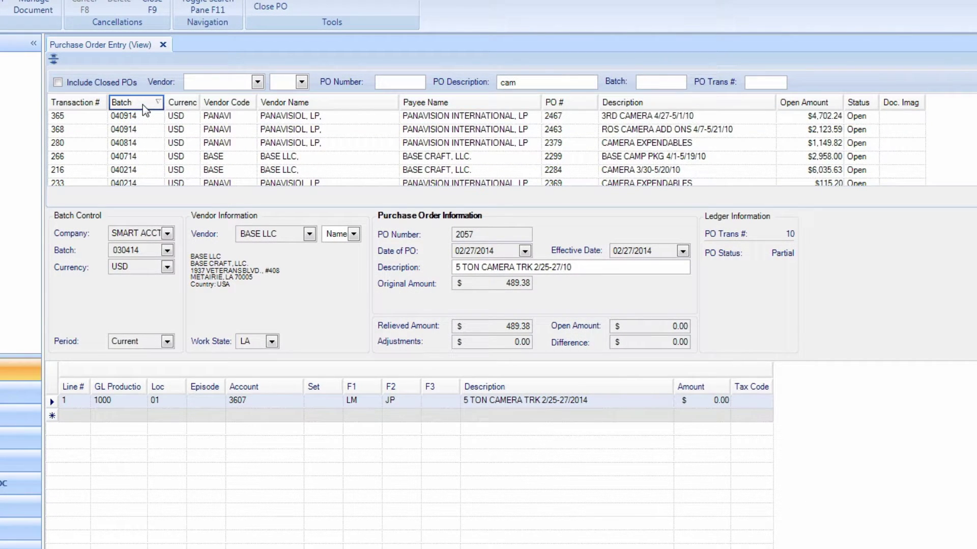
{"action": "left_click", "coordinate": [314, 104]}
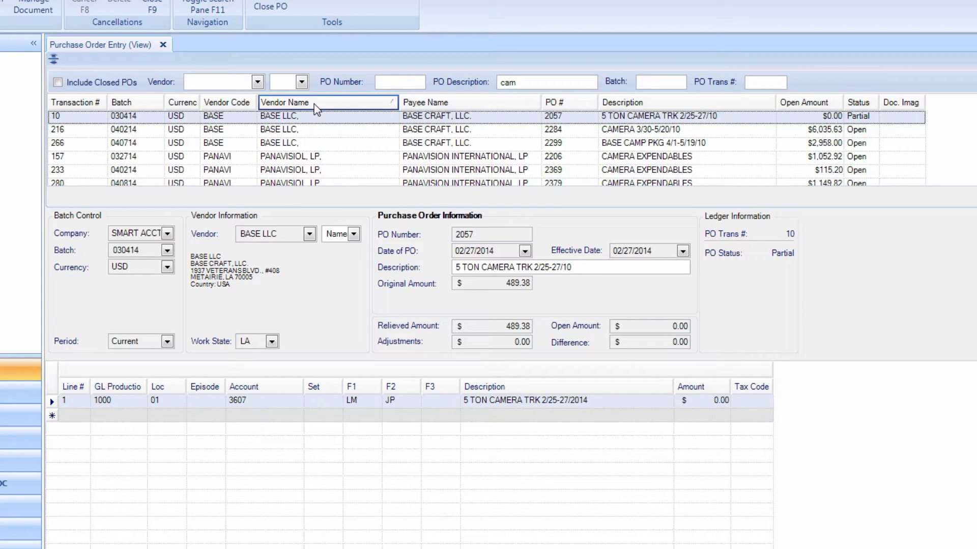
{"action": "left_click", "coordinate": [313, 104]}
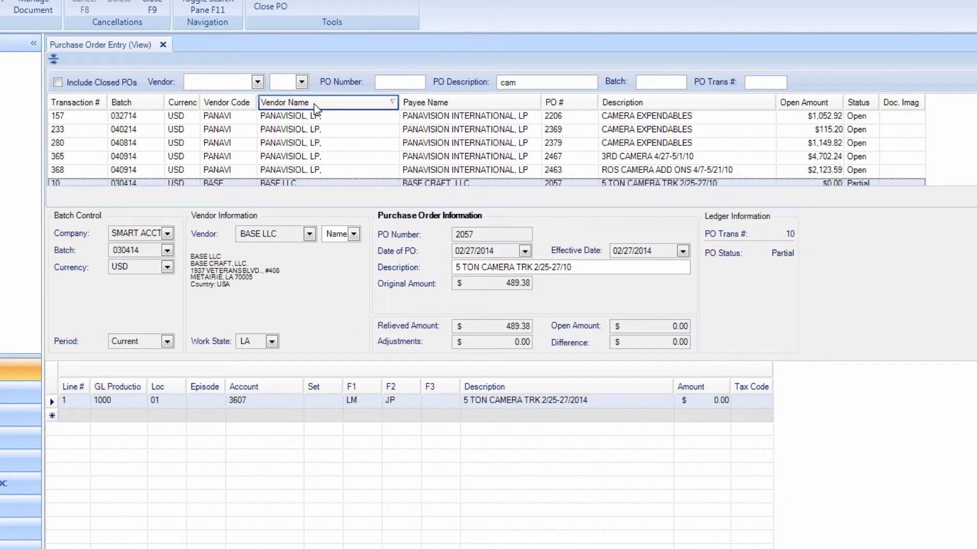